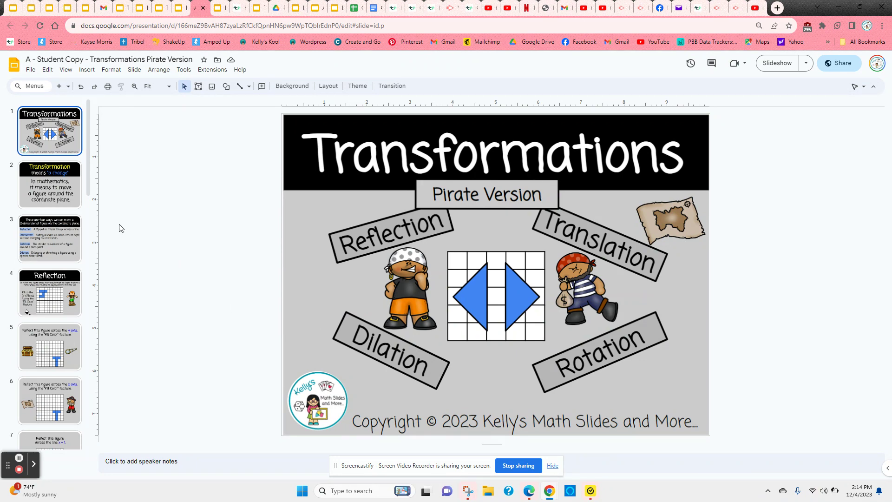
# Step: Page past the transformation definition and four-transformations slides to the Reflection slide
pyautogui.click(61, 187)
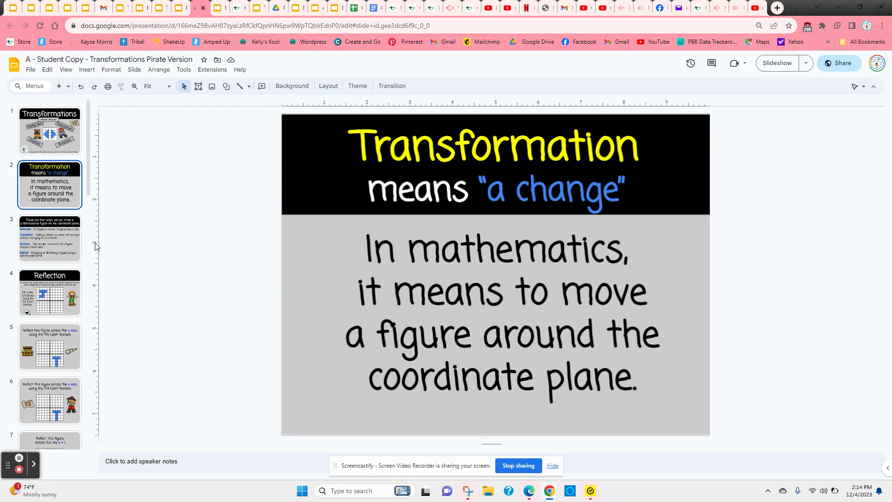
pyautogui.click(63, 246)
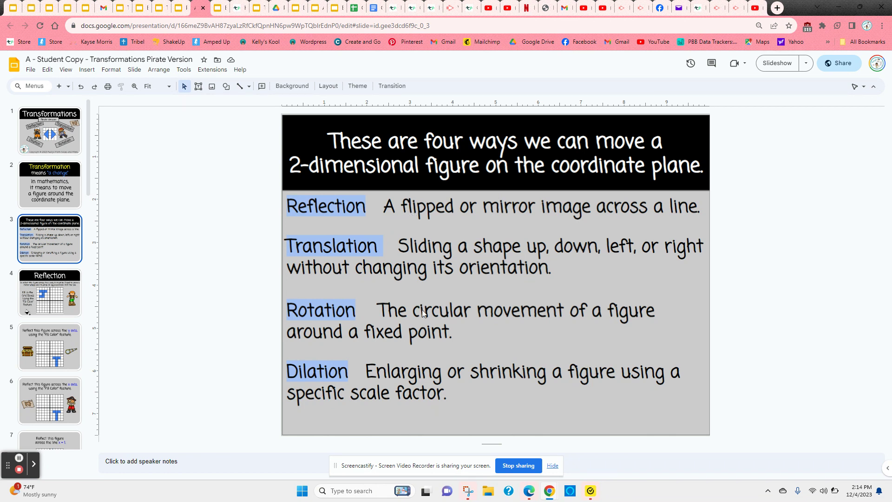
pyautogui.click(78, 291)
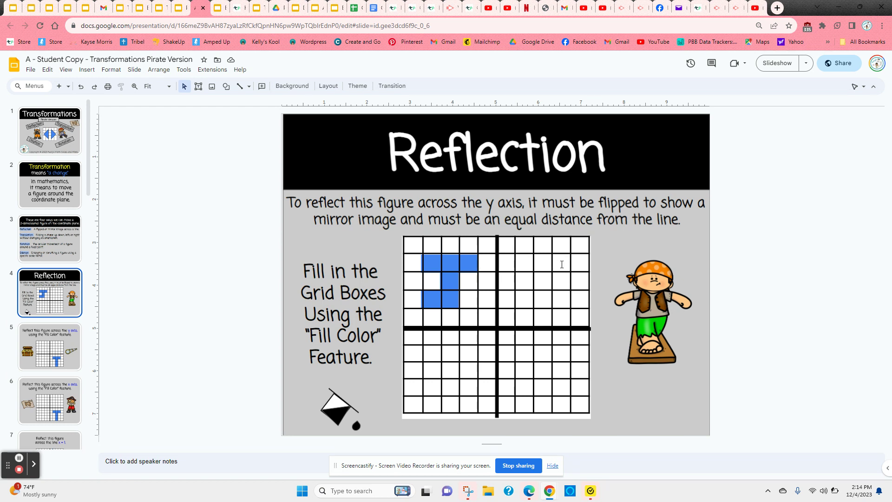
# Step: Fill the row of three cells right of the y axis red
pyautogui.click(526, 262)
pyautogui.moveTo(525, 262); pyautogui.dragTo(558, 260)
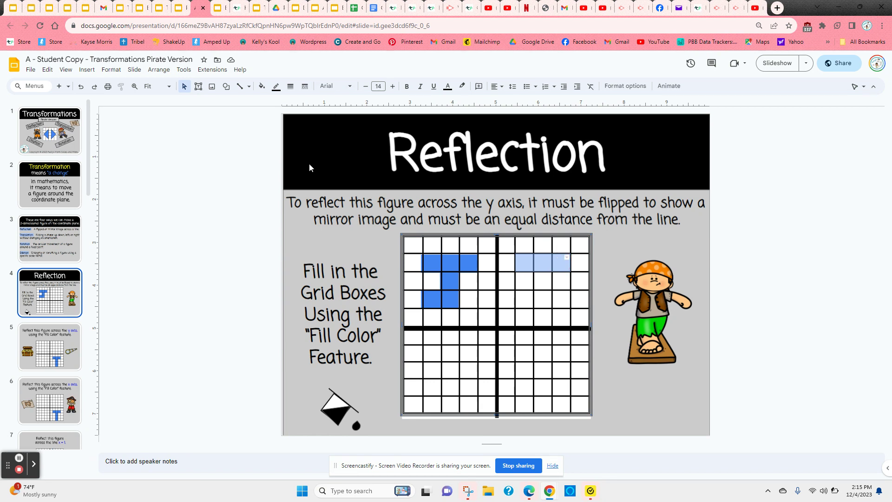
pyautogui.click(261, 88)
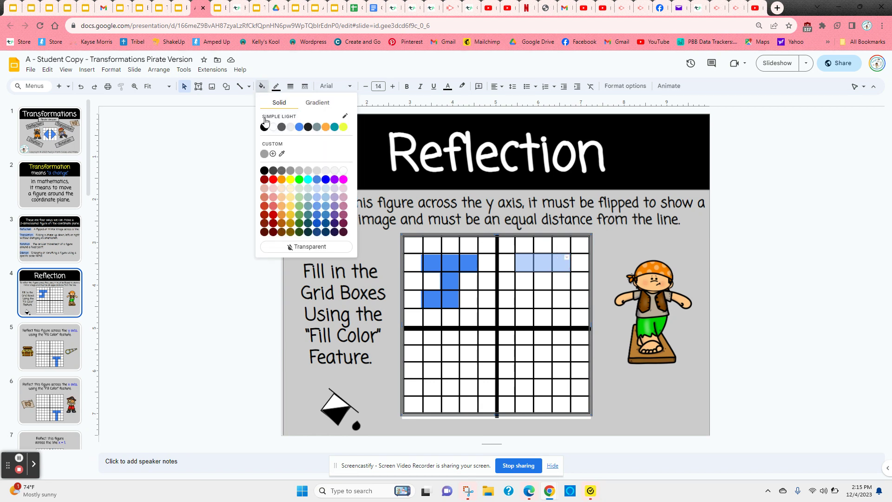
pyautogui.click(273, 179)
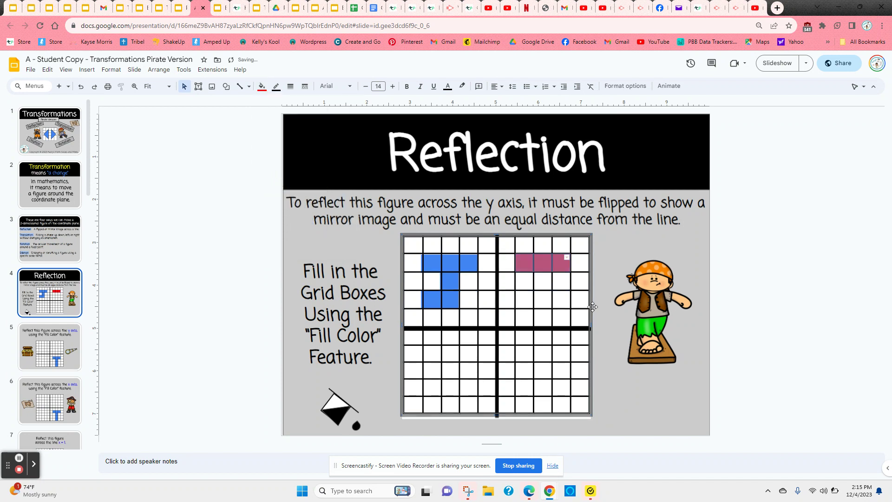
# Step: Fill the two cells below the red row and the cell beside the stem's bottom red
pyautogui.moveTo(542, 280); pyautogui.dragTo(543, 299)
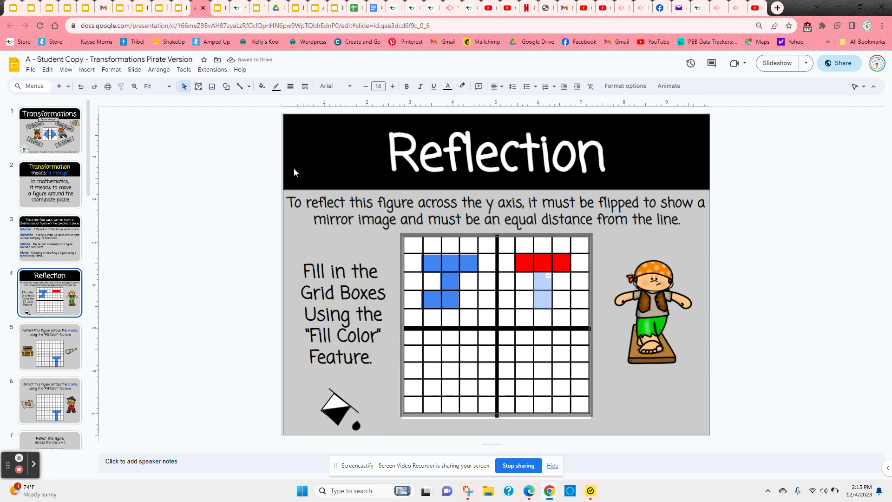
pyautogui.click(261, 85)
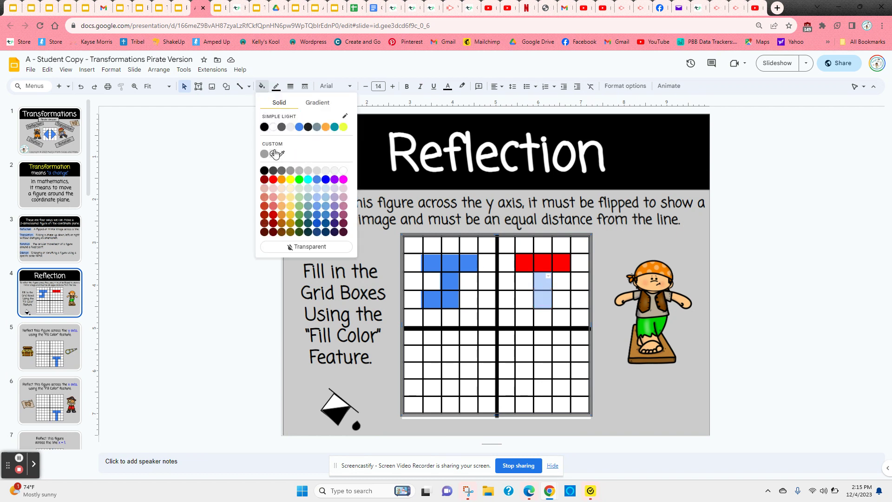
pyautogui.click(272, 179)
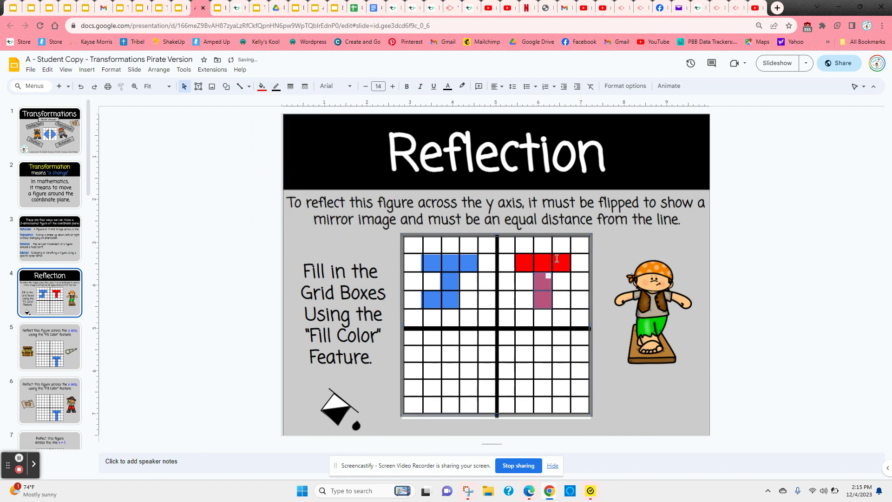
pyautogui.click(560, 299)
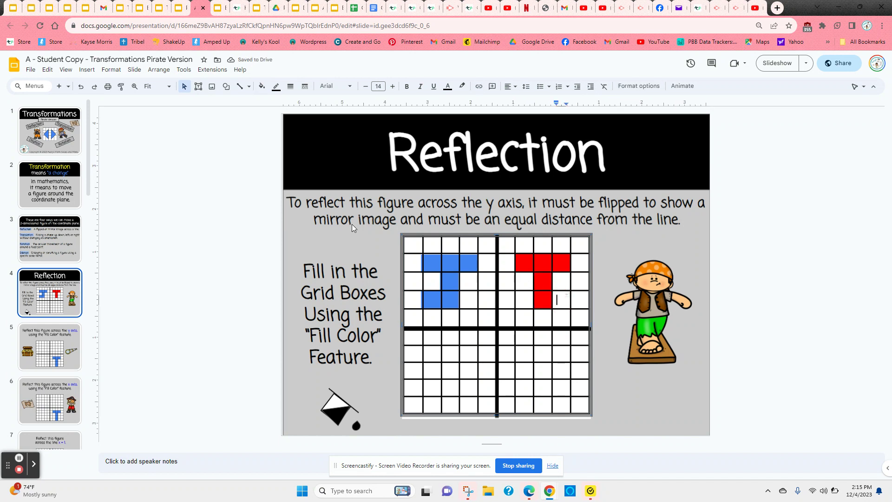
pyautogui.click(262, 87)
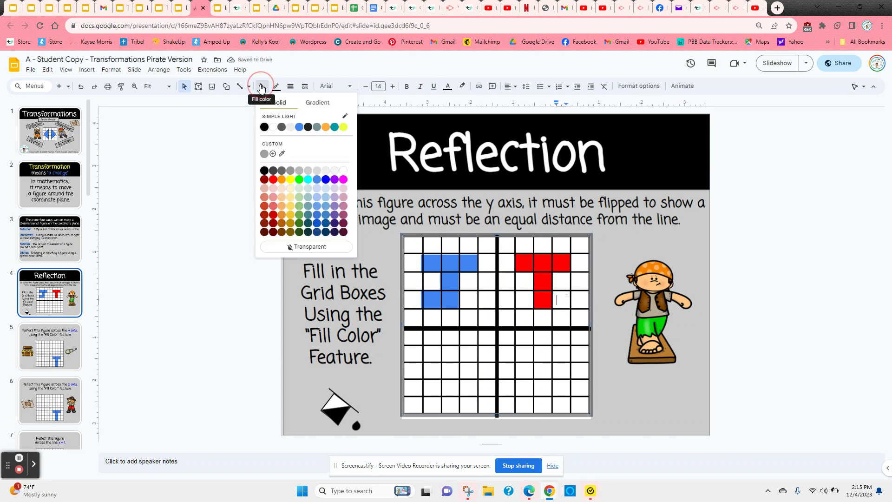
pyautogui.click(273, 179)
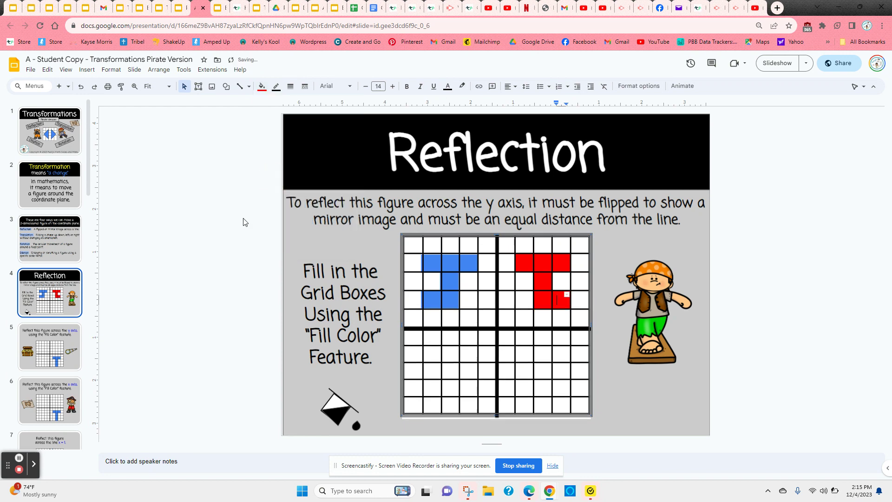
pyautogui.click(245, 222)
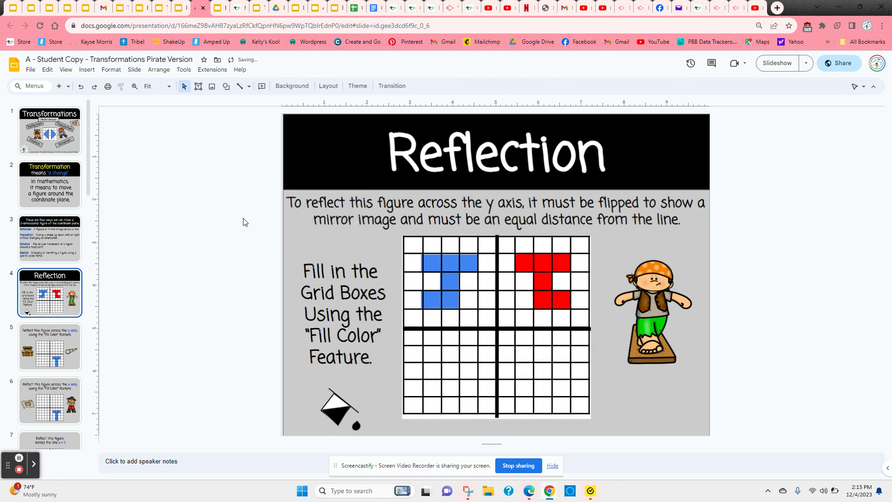
# Step: On slide 5, fill the row of three cells left of the y axis cyan
pyautogui.click(73, 343)
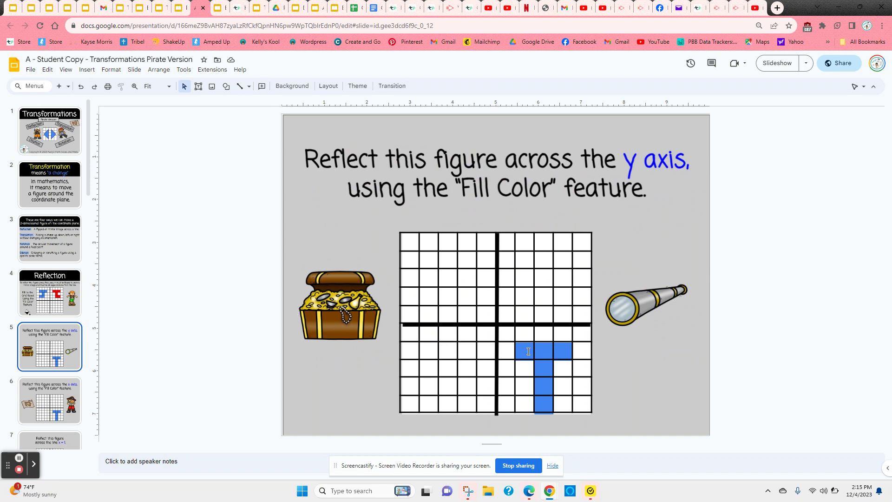
pyautogui.click(469, 351)
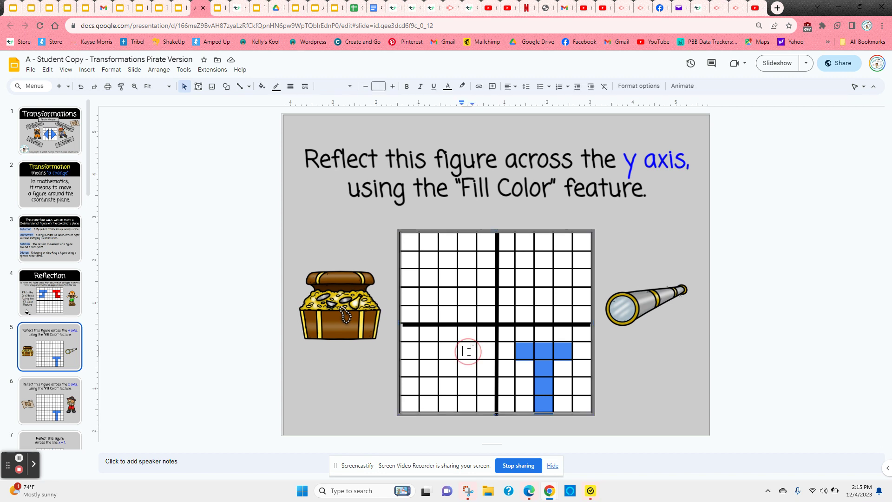
pyautogui.moveTo(468, 352); pyautogui.dragTo(427, 349)
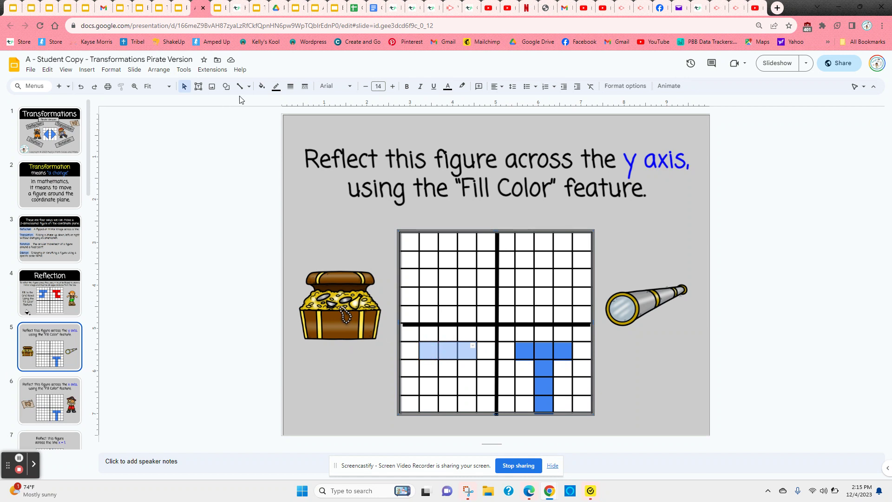
pyautogui.click(260, 88)
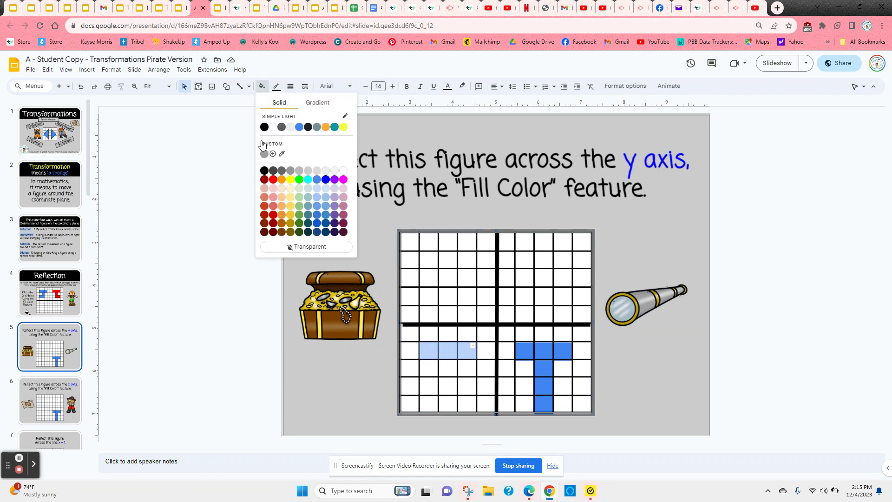
pyautogui.click(309, 184)
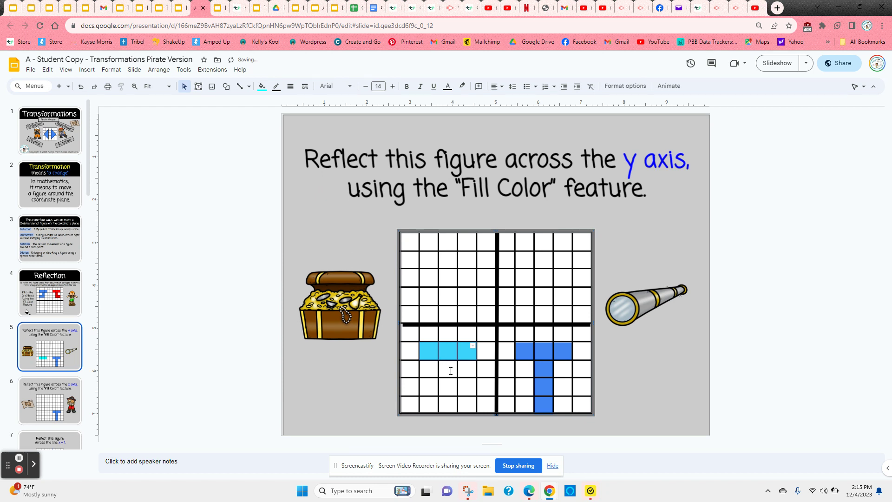
# Step: Fill the column of three cells below that row cyan to complete the T
pyautogui.moveTo(449, 368); pyautogui.dragTo(450, 405)
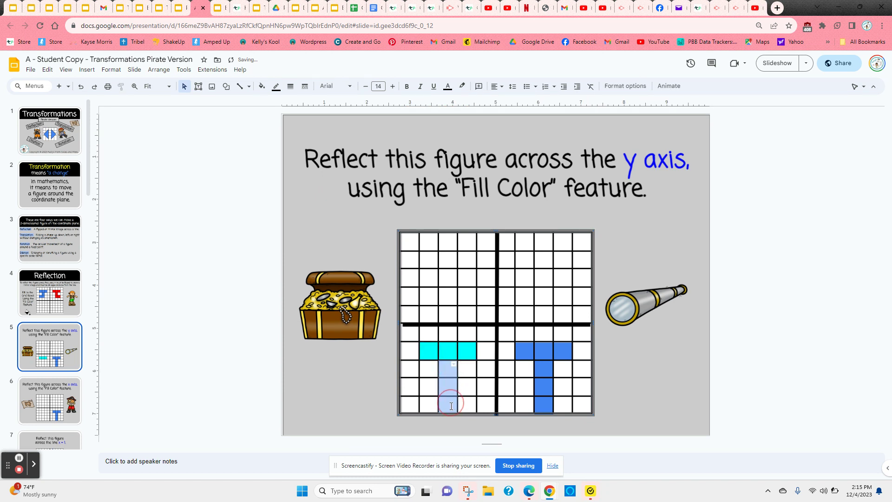
pyautogui.click(261, 86)
pyautogui.click(308, 179)
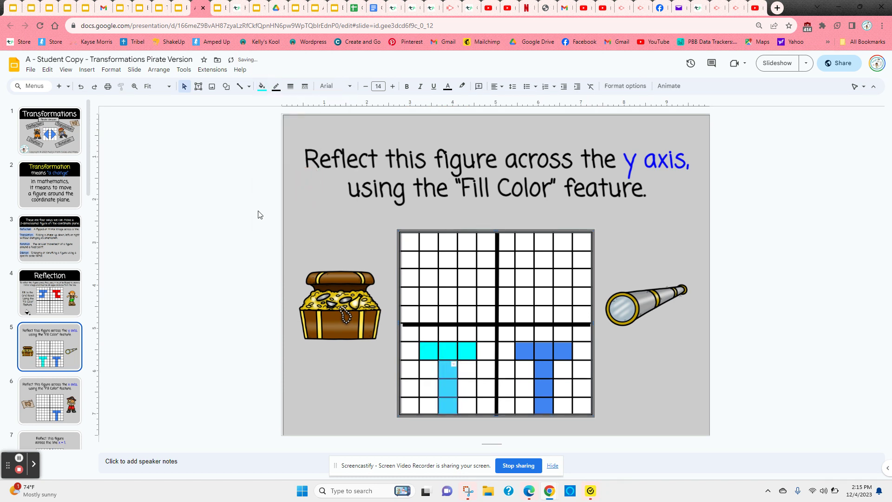
pyautogui.click(259, 215)
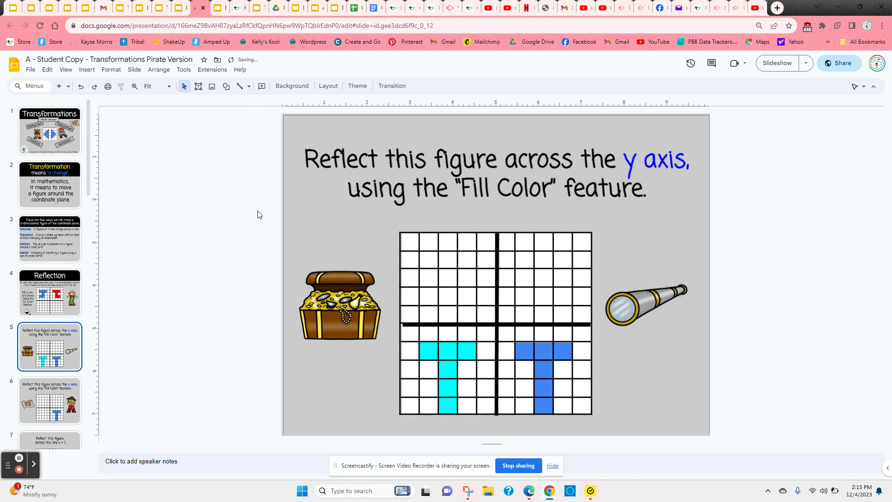
pyautogui.scroll(-1, 86, 339)
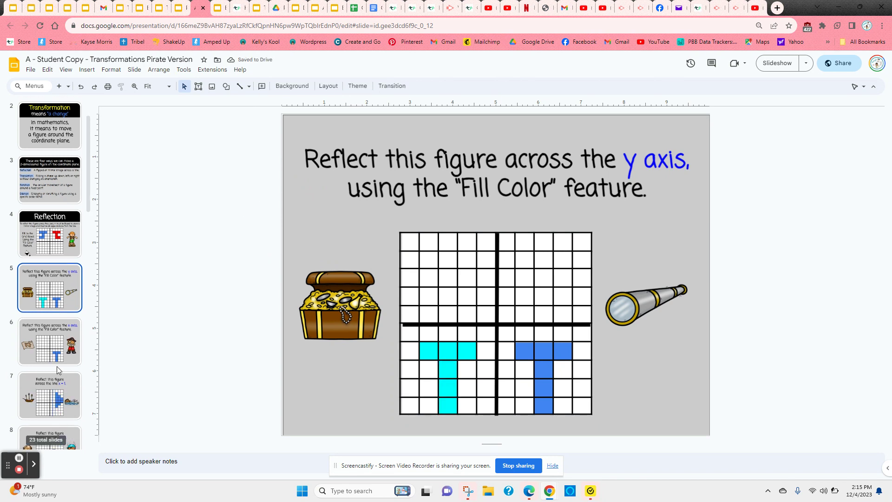
# Step: On the x-axis reflection slide, fill the row of three cells above the x axis yellow
pyautogui.click(74, 333)
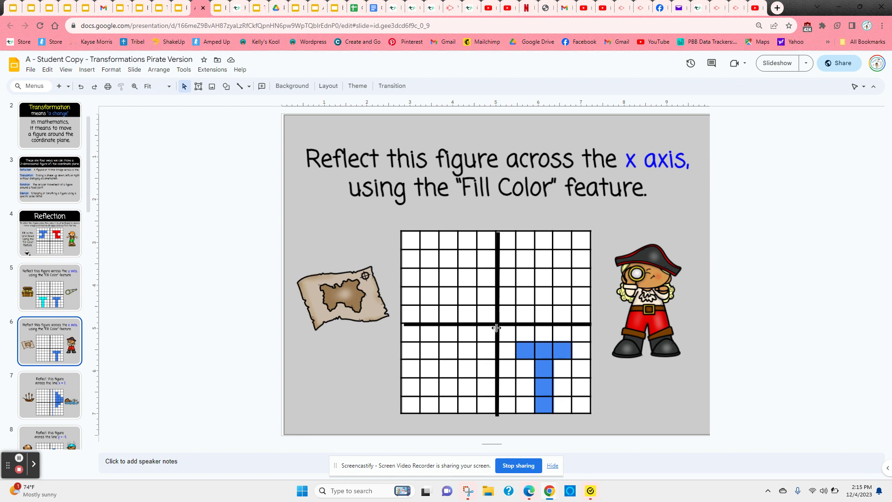
pyautogui.moveTo(527, 296); pyautogui.dragTo(562, 296)
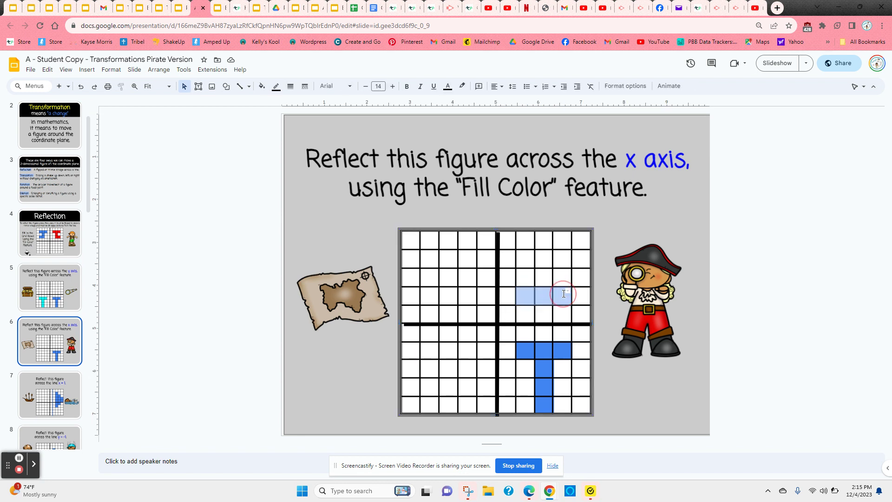
pyautogui.click(262, 86)
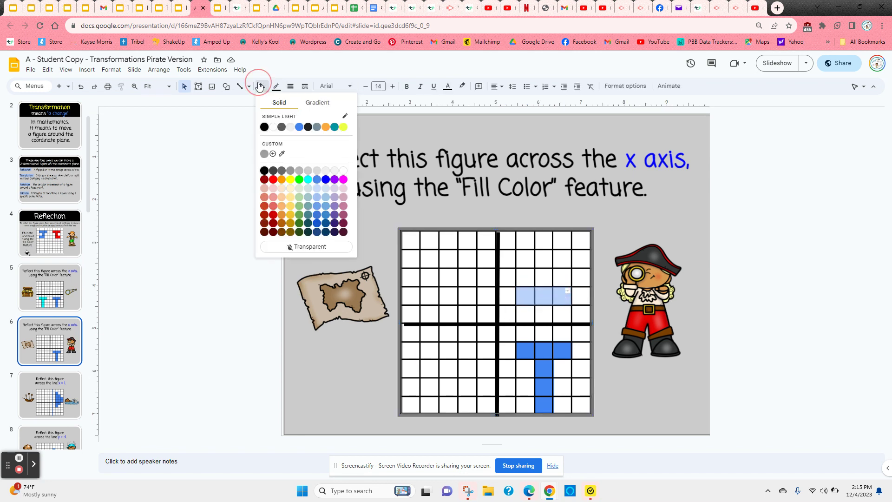
pyautogui.click(290, 179)
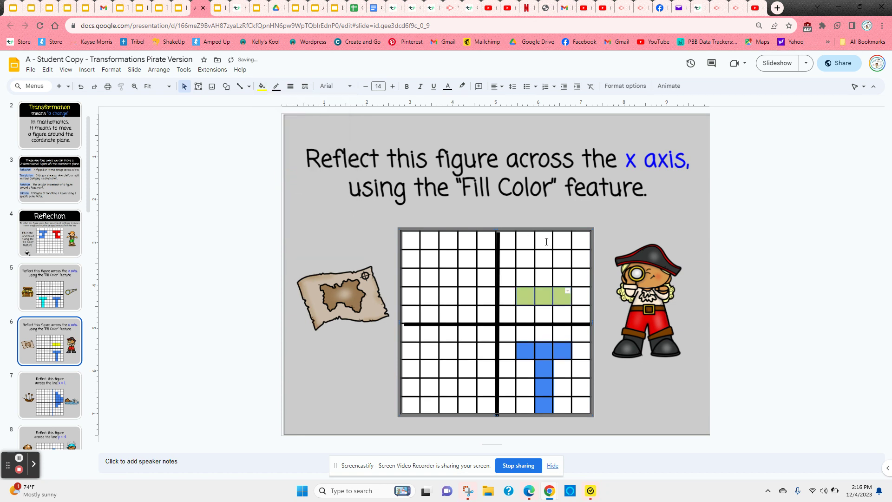
# Step: Fill the column of cells above the yellow row yellow to finish the upside-down T
pyautogui.moveTo(550, 242); pyautogui.dragTo(543, 275)
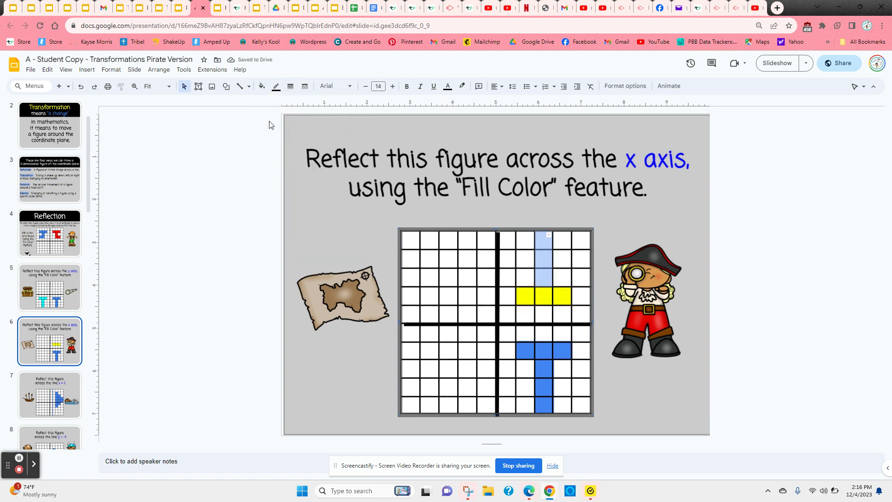
pyautogui.click(262, 86)
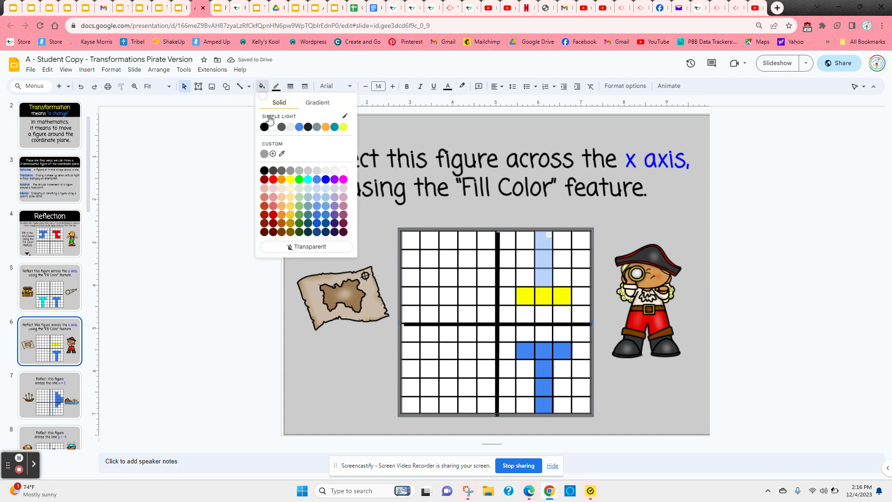
pyautogui.click(291, 180)
pyautogui.click(235, 197)
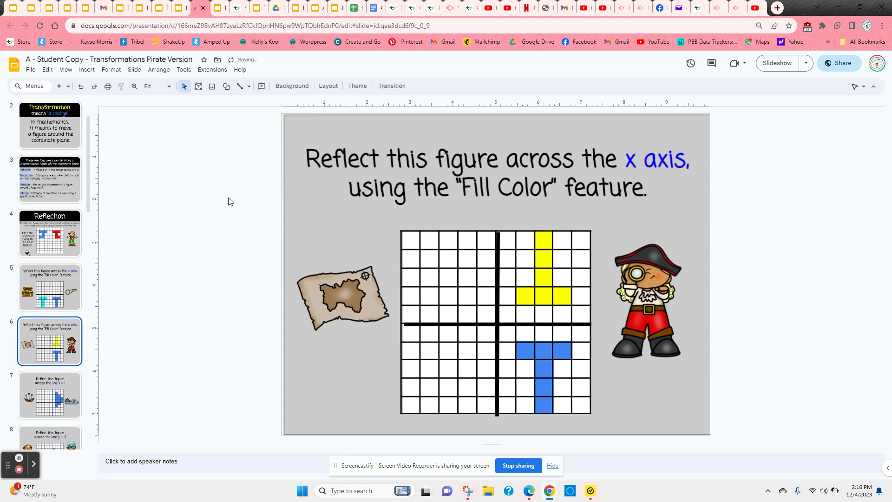
pyautogui.scroll(-2, 60, 346)
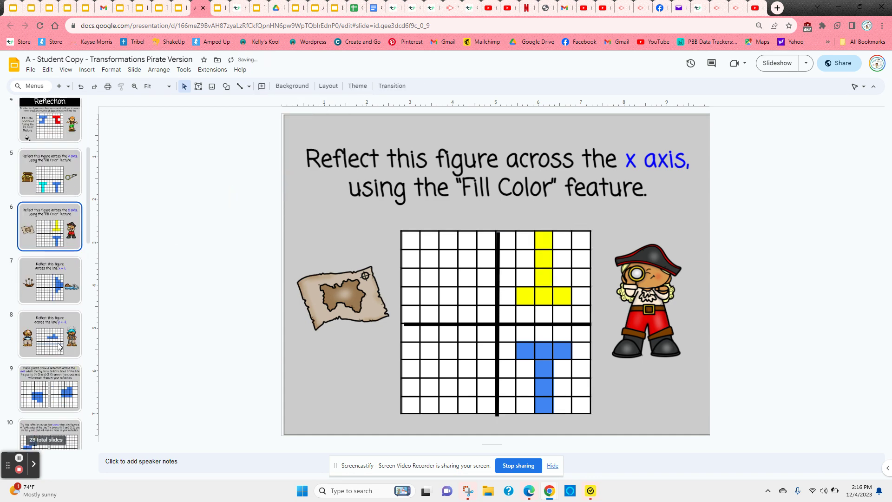
# Step: Step through the x = 1, y = -1 and example reflection slides to the y-axis practice slide
pyautogui.click(69, 275)
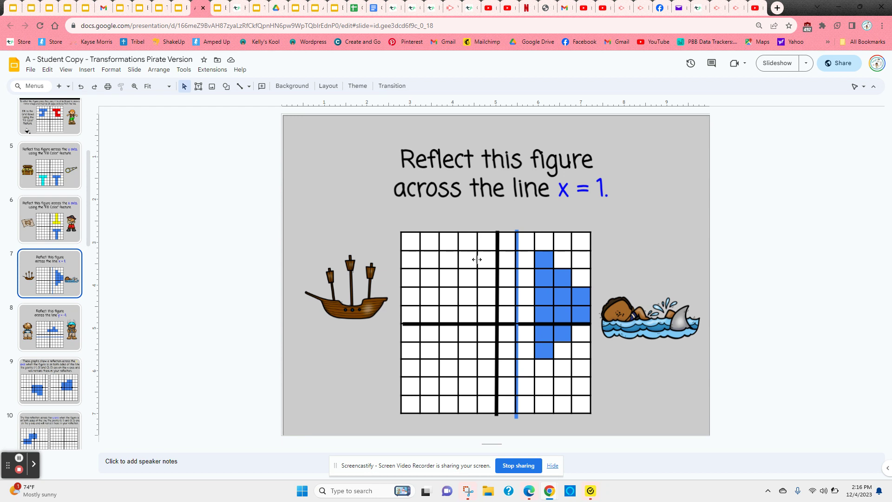
pyautogui.click(69, 347)
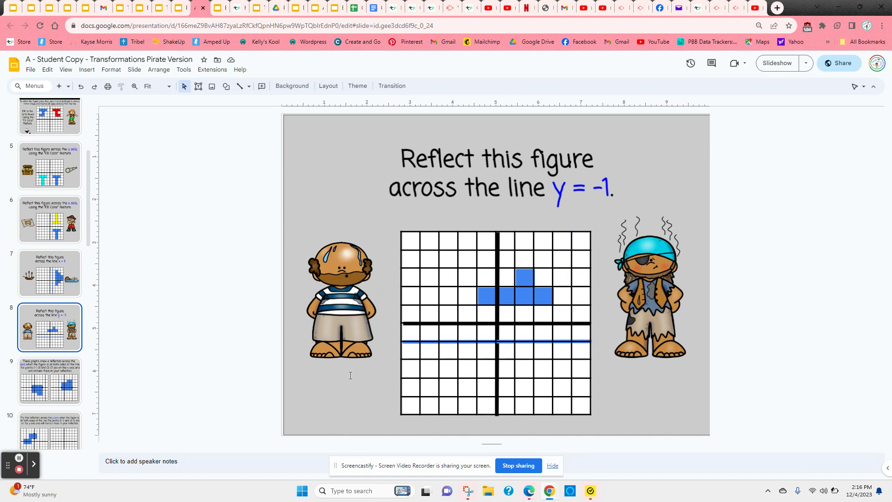
pyautogui.click(76, 376)
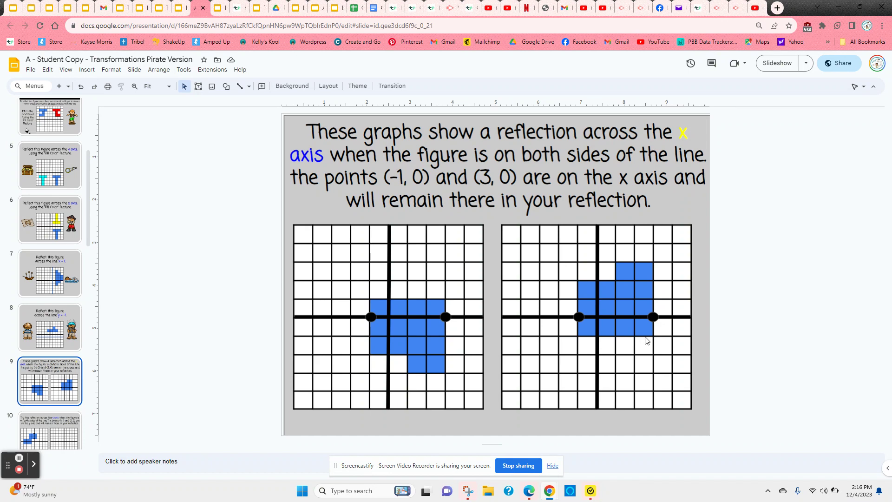
pyautogui.scroll(-3, 51, 395)
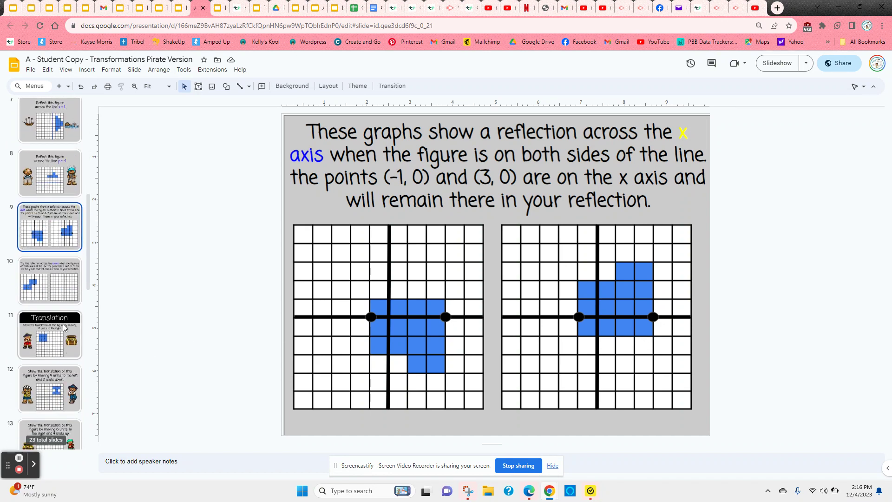
pyautogui.click(64, 297)
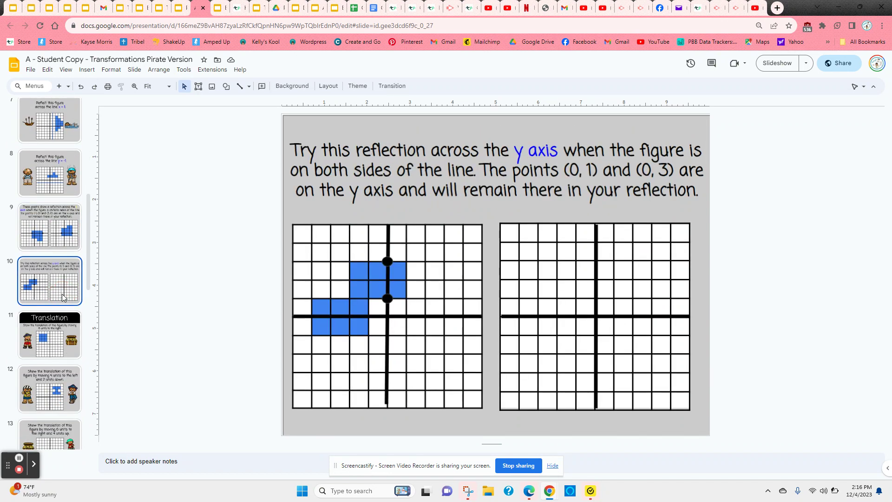
pyautogui.scroll(-1, 62, 293)
# Step: Fill the 3x3 block six units right of the blue square orange, then open slide 12
pyautogui.click(68, 302)
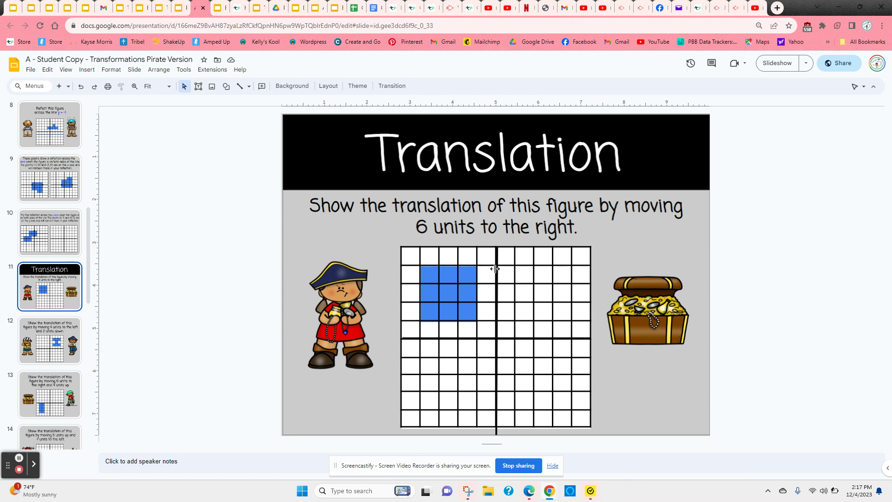
pyautogui.moveTo(547, 272); pyautogui.dragTo(581, 309)
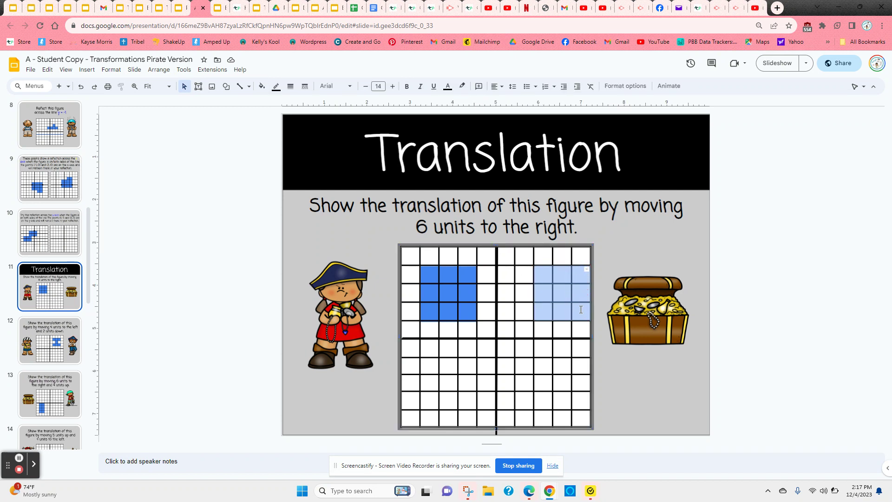
pyautogui.click(261, 88)
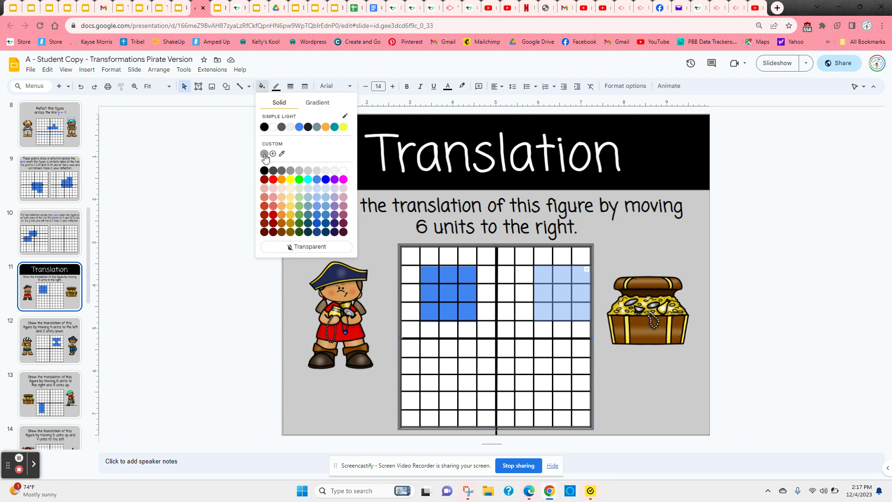
pyautogui.click(282, 181)
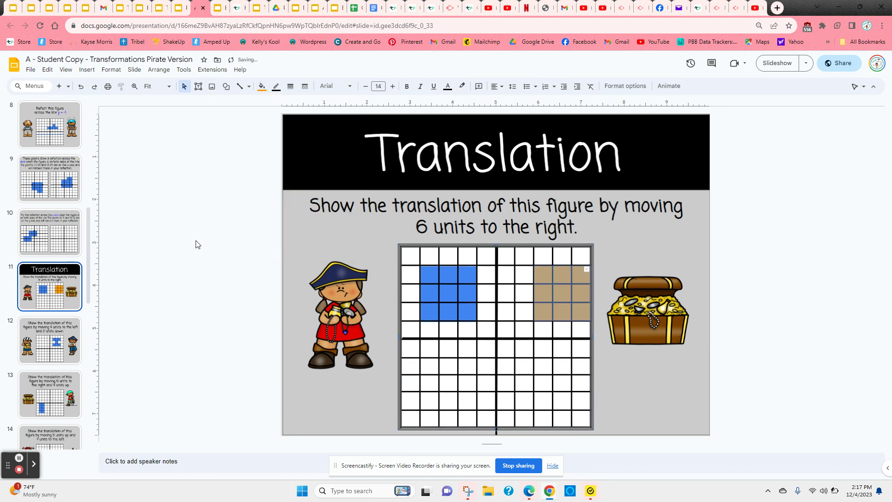
pyautogui.click(198, 244)
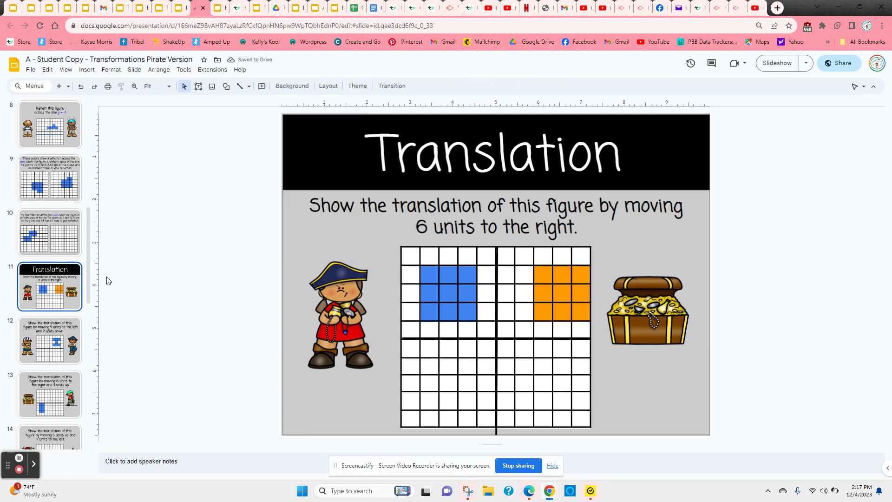
pyautogui.click(36, 330)
pyautogui.scroll(-1, 35, 330)
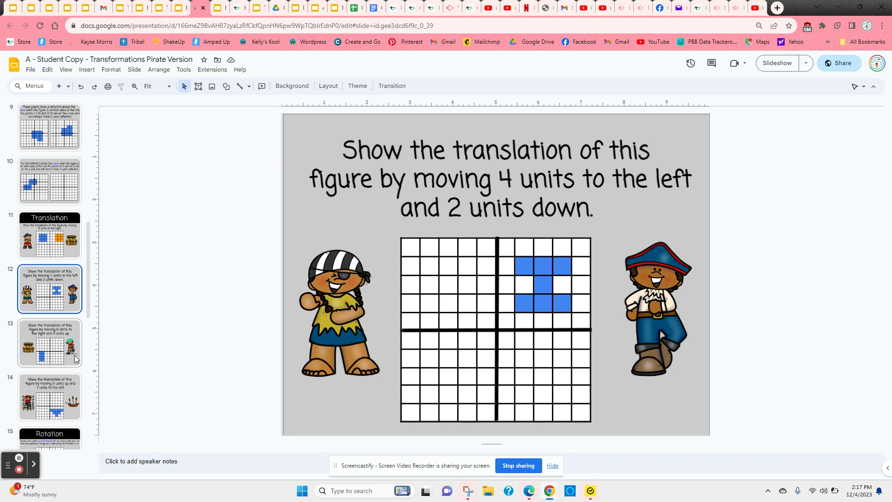
# Step: Page through slides 13 and 14, including the 5 up, 4 left translation, to the Rotation slide
pyautogui.scroll(-1, 75, 355)
pyautogui.scroll(-3, 74, 354)
pyautogui.click(70, 291)
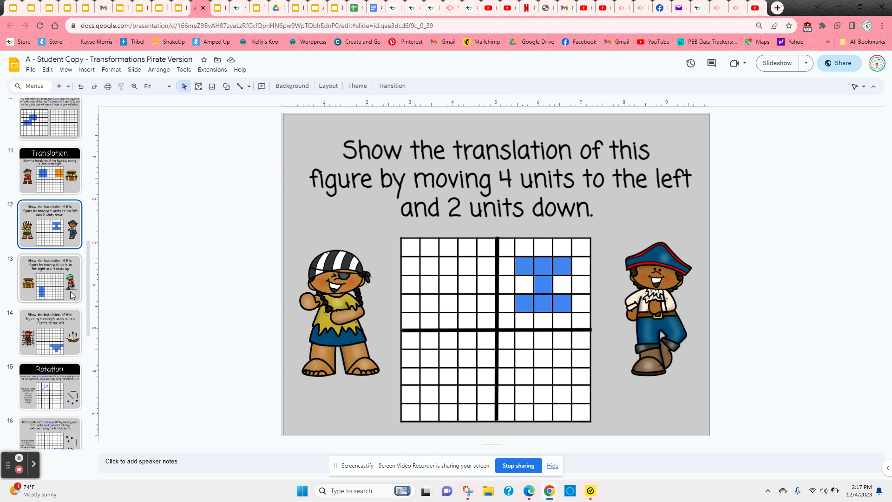
pyautogui.click(77, 328)
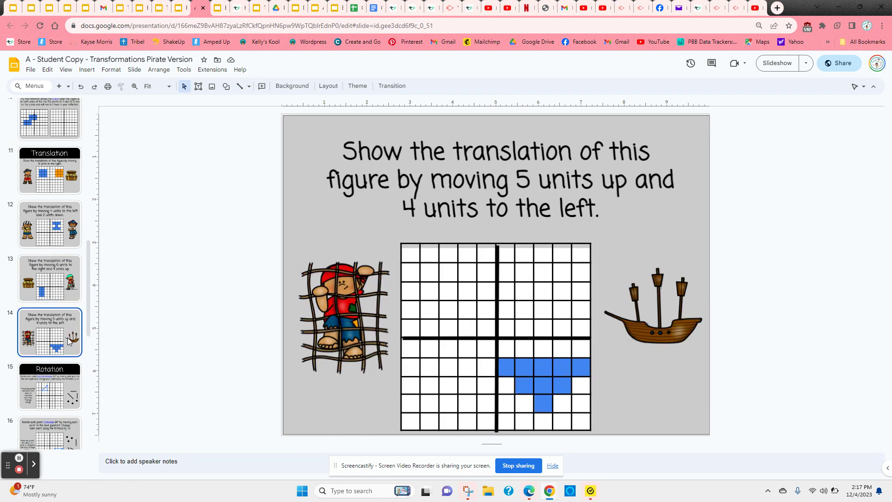
pyautogui.scroll(-5, 75, 325)
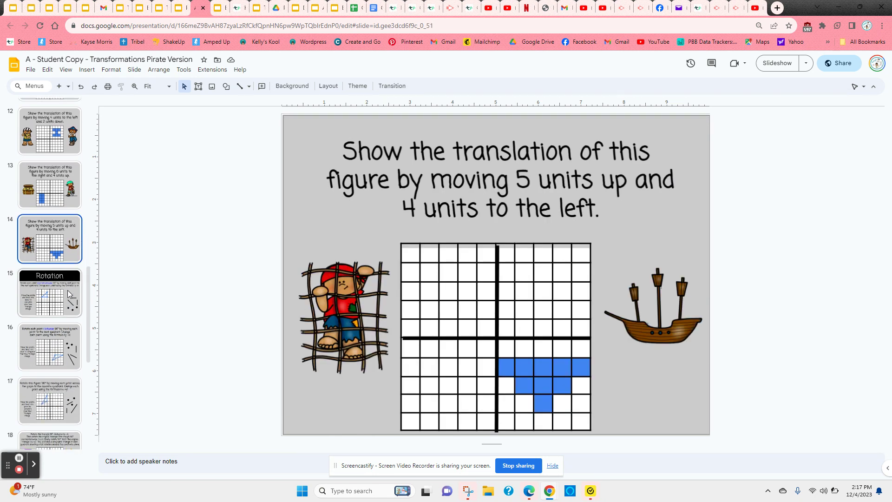
pyautogui.click(69, 287)
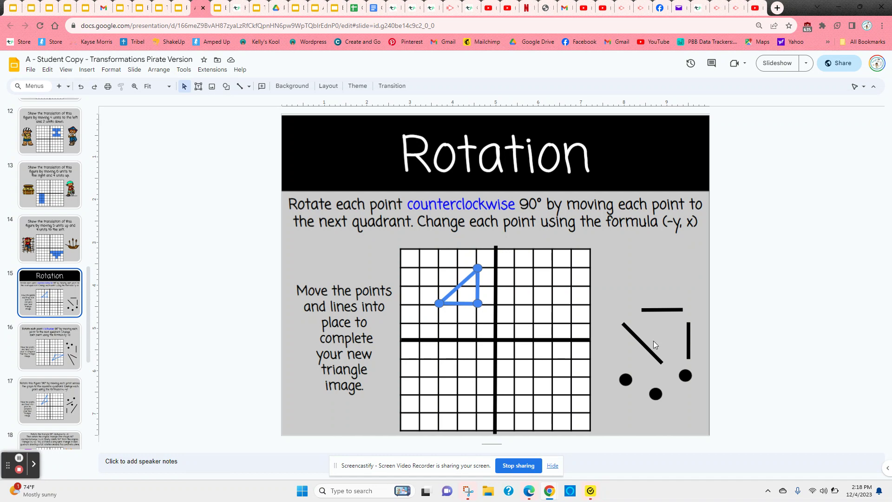
# Step: Drag the three black dots into the lower-left quadrant as the rotated triangle's corners
pyautogui.click(625, 378)
pyautogui.moveTo(625, 379); pyautogui.dragTo(458, 359)
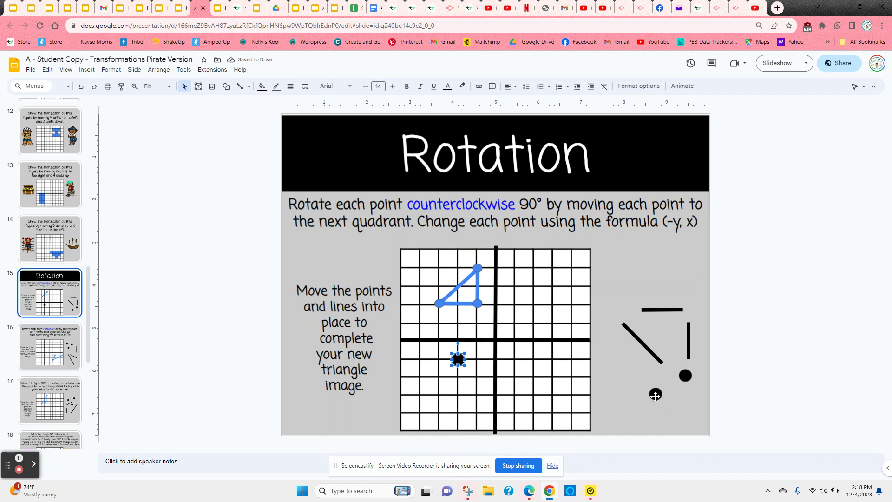
pyautogui.moveTo(656, 394); pyautogui.dragTo(419, 359)
pyautogui.moveTo(684, 375); pyautogui.dragTo(457, 395)
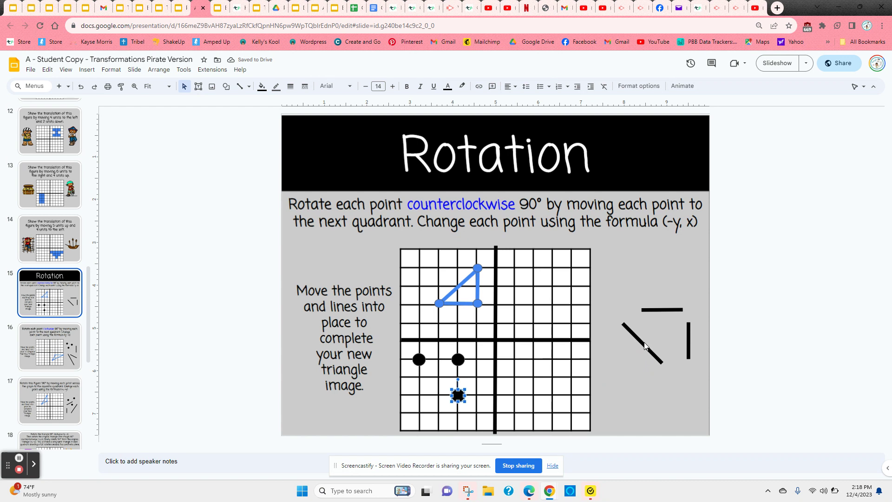
# Step: Drag the diagonal, horizontal and vertical lines between the dots, then open slide 16
pyautogui.moveTo(643, 344); pyautogui.dragTo(438, 382)
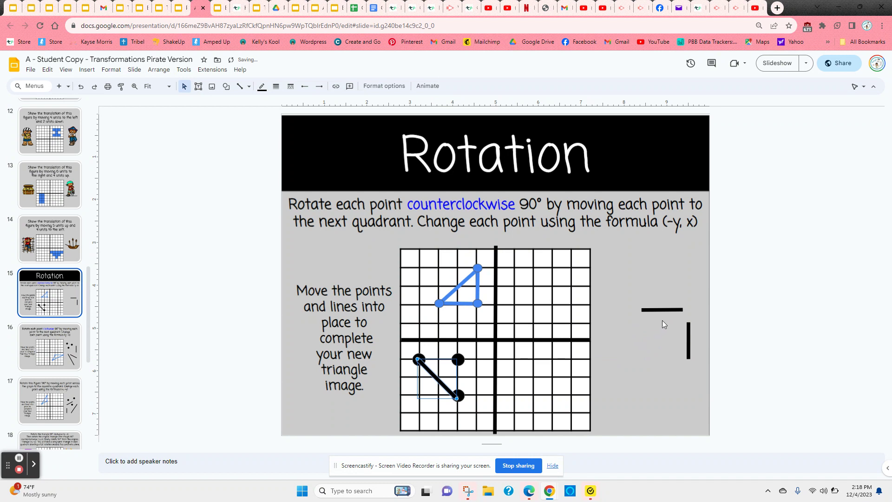
pyautogui.moveTo(656, 310); pyautogui.dragTo(442, 359)
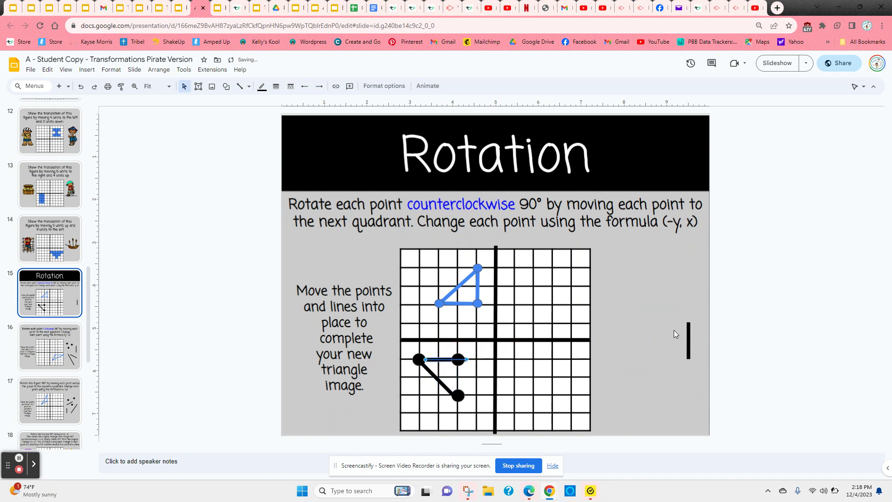
pyautogui.moveTo(688, 339); pyautogui.dragTo(458, 383)
pyautogui.click(632, 350)
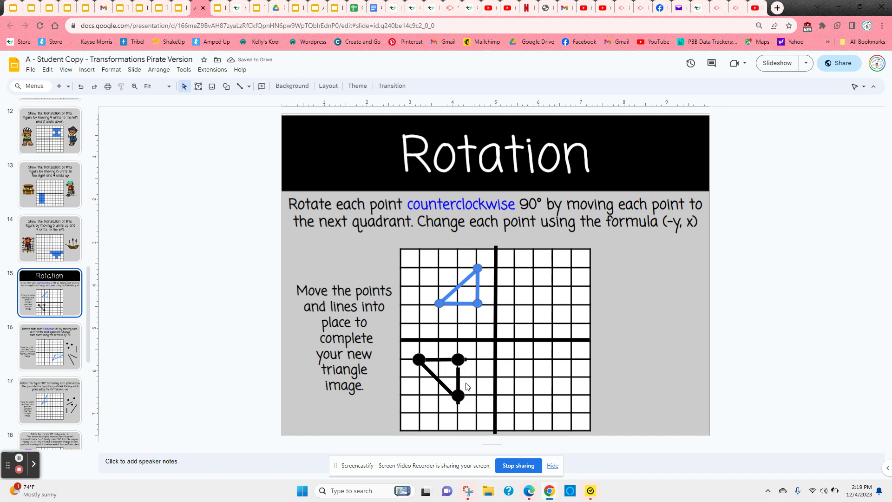
pyautogui.moveTo(458, 377); pyautogui.dragTo(458, 370)
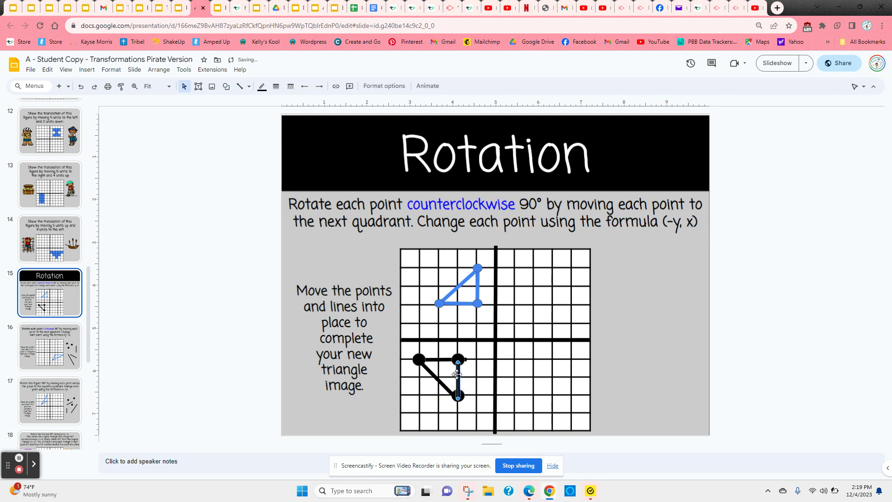
pyautogui.click(68, 348)
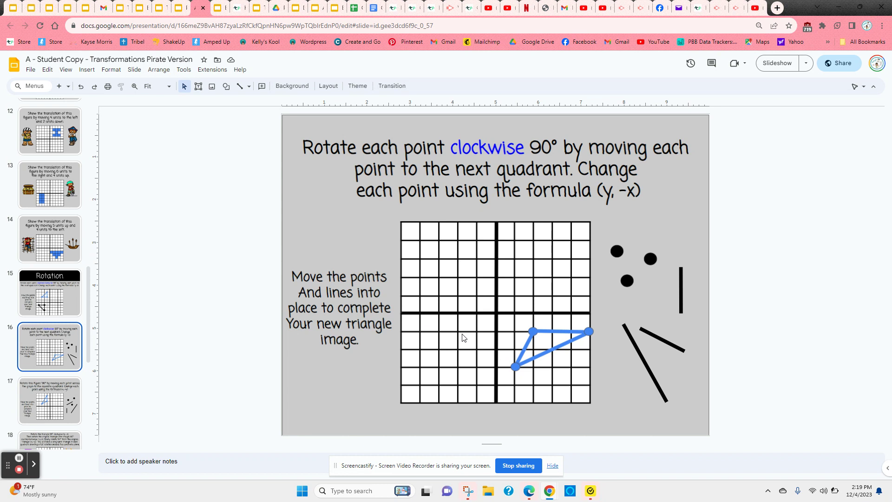
# Step: Step through the 180° and full-rotation slides to the scale-factor-2 Dilation slide
pyautogui.click(73, 395)
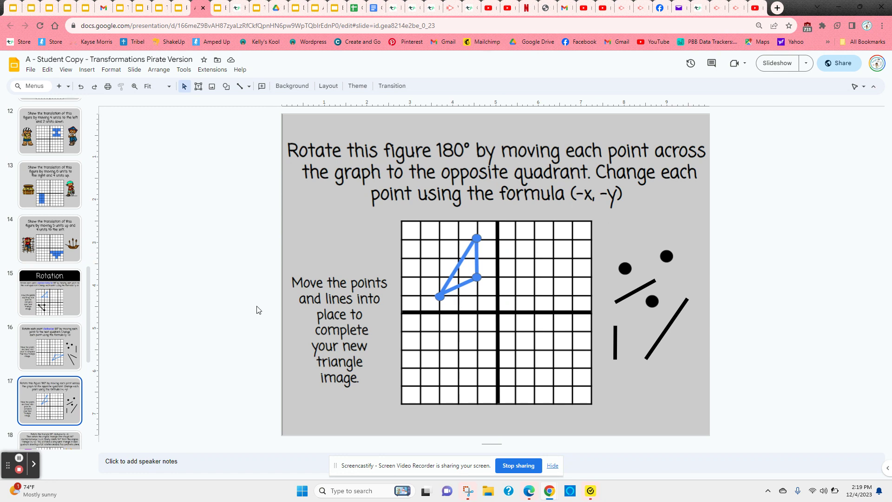
pyautogui.scroll(-3, 77, 346)
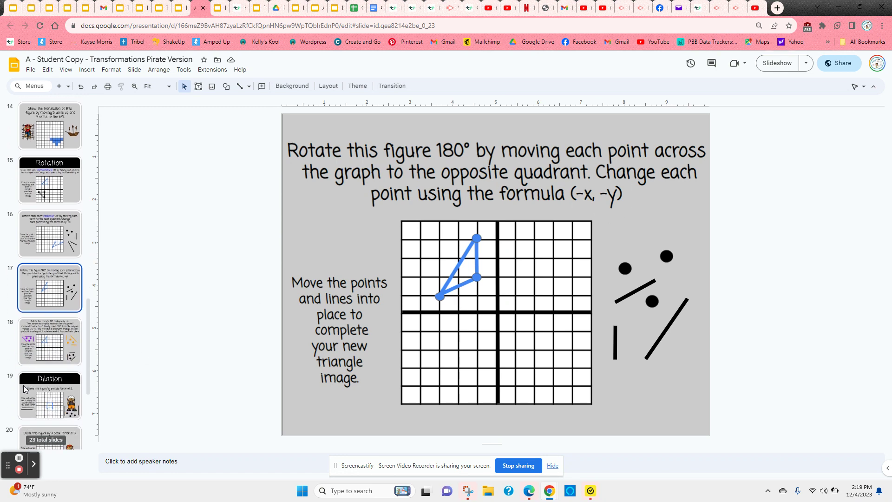
pyautogui.click(77, 346)
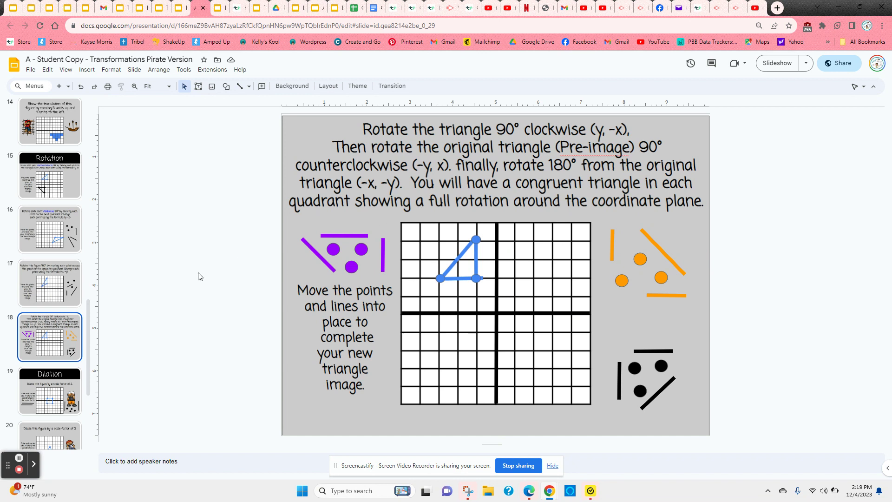
pyautogui.scroll(-2, 58, 362)
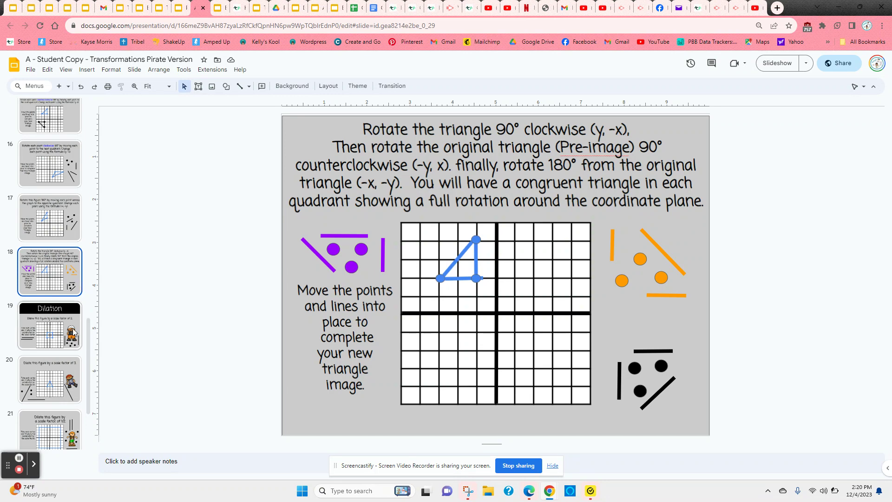
pyautogui.click(27, 346)
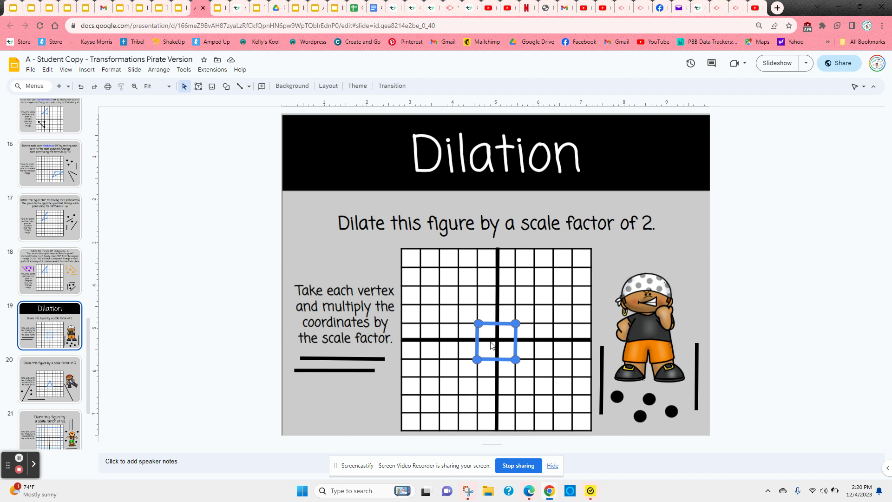
# Step: Drag four black dots to the doubled square's upper-right, upper-left, lower-left and lower-right corners
pyautogui.moveTo(621, 398); pyautogui.dragTo(535, 303)
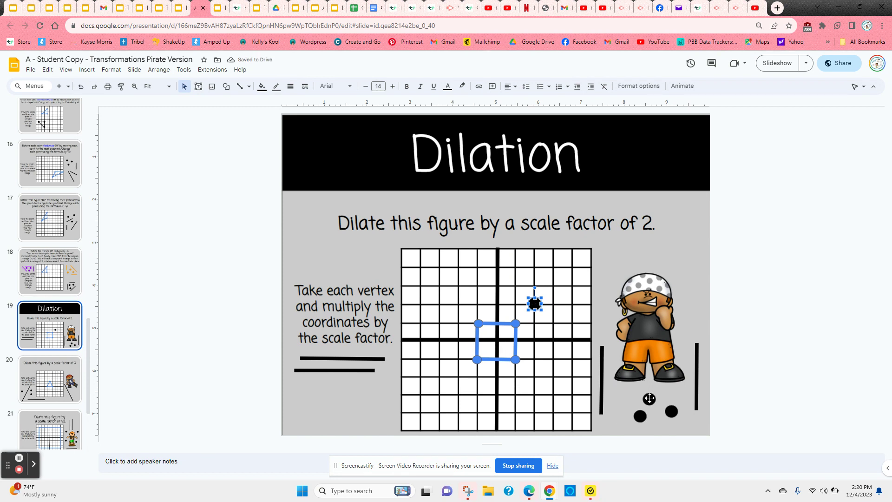
pyautogui.moveTo(649, 396); pyautogui.dragTo(457, 303)
pyautogui.moveTo(640, 415); pyautogui.dragTo(457, 377)
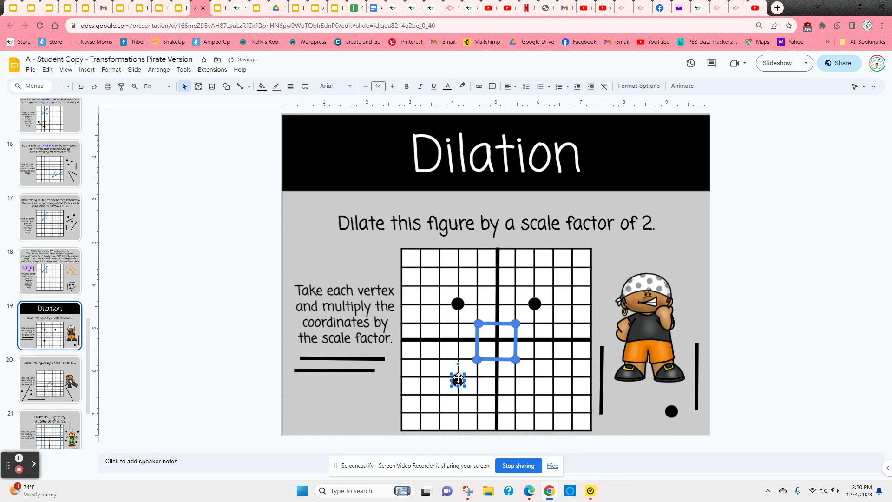
pyautogui.moveTo(554, 382); pyautogui.dragTo(533, 377)
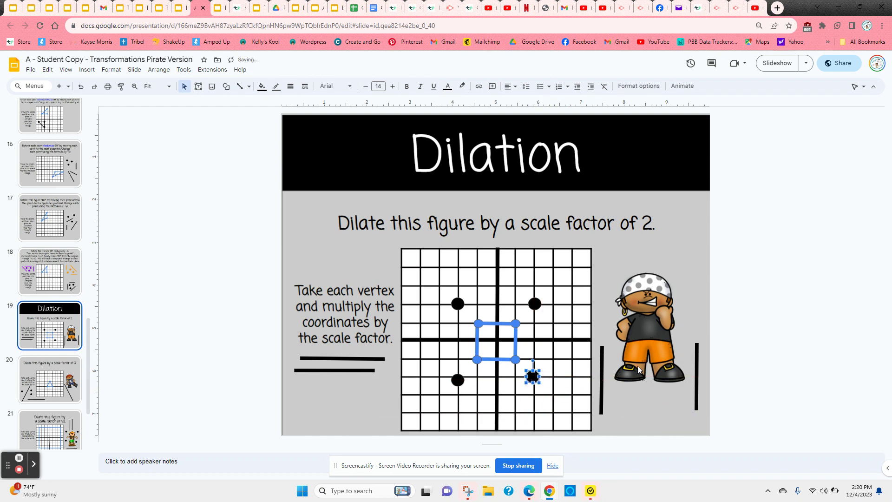
# Step: Join the right-hand and left-hand dots with vertical lines, then open slide 20
pyautogui.moveTo(601, 377); pyautogui.dragTo(535, 339)
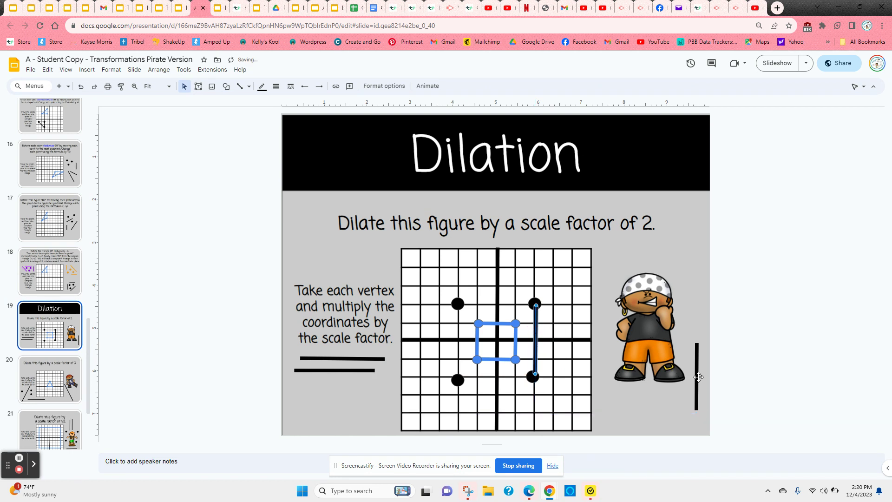
pyautogui.moveTo(695, 375); pyautogui.dragTo(460, 348)
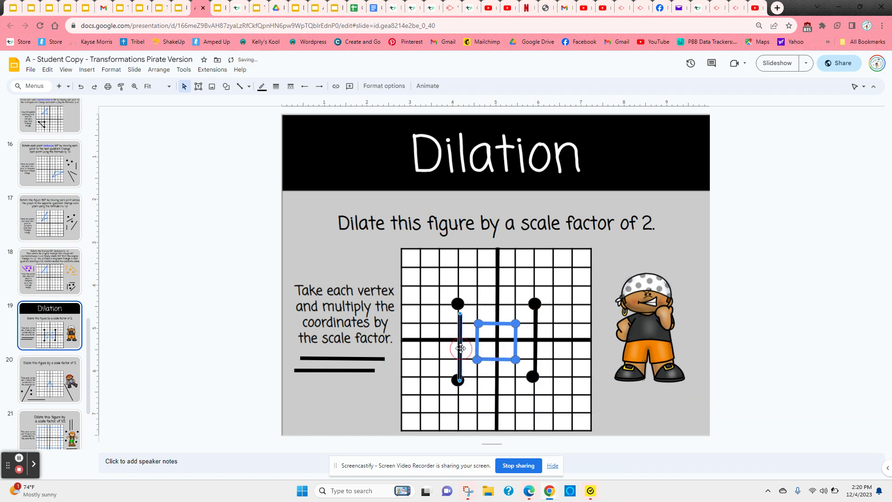
pyautogui.click(77, 372)
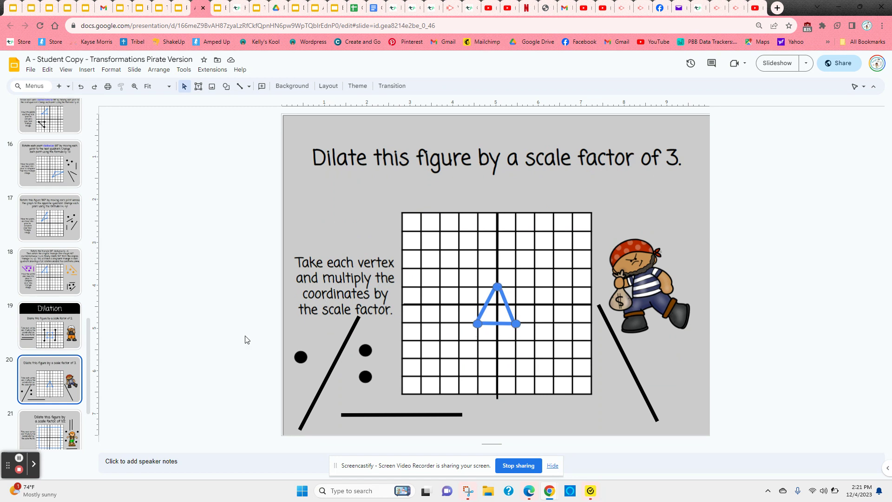
# Step: Step through the scale factor 1/2 dilation and translate-then-reflect slides to the Drag and Drop Vocabulary slide
pyautogui.scroll(-3, 70, 376)
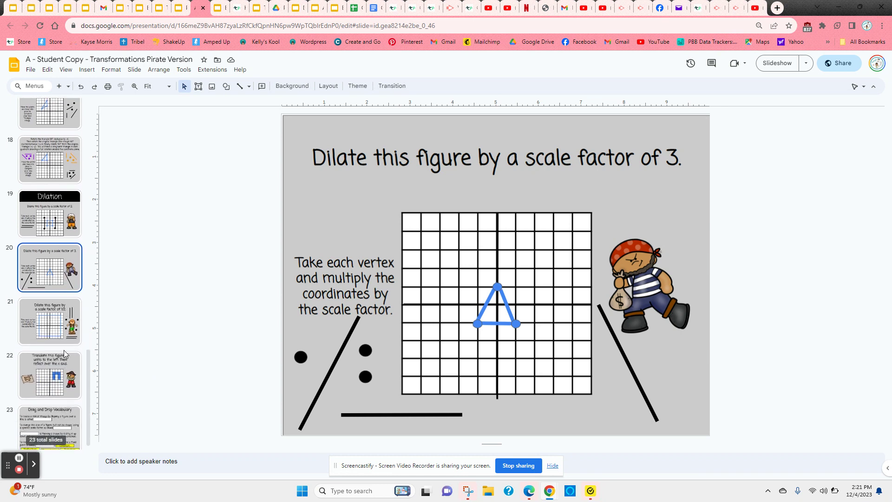
pyautogui.click(34, 340)
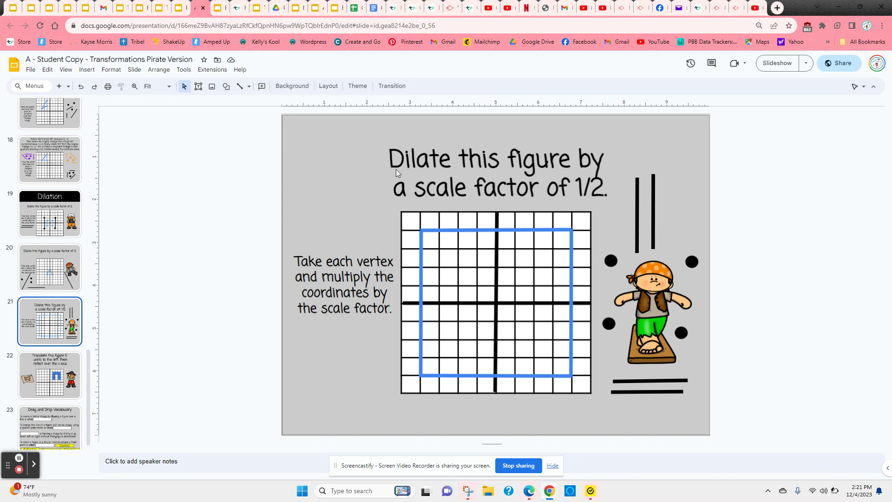
pyautogui.scroll(-1, 62, 357)
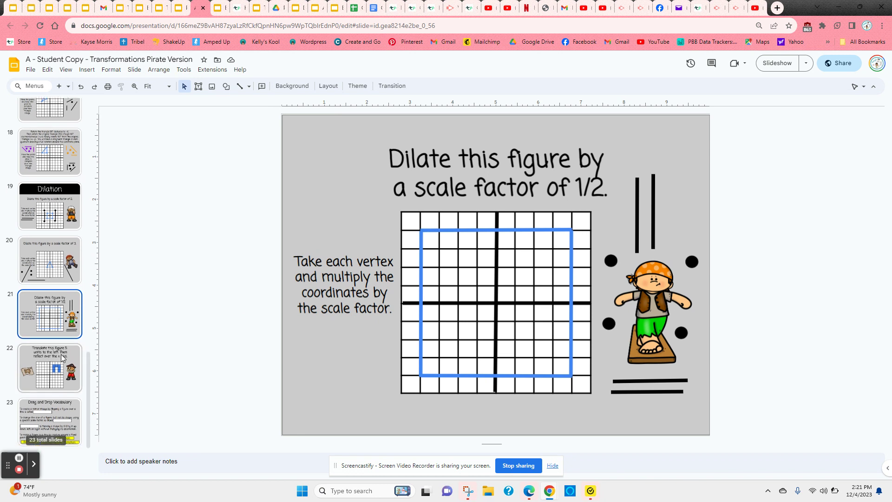
pyautogui.click(72, 361)
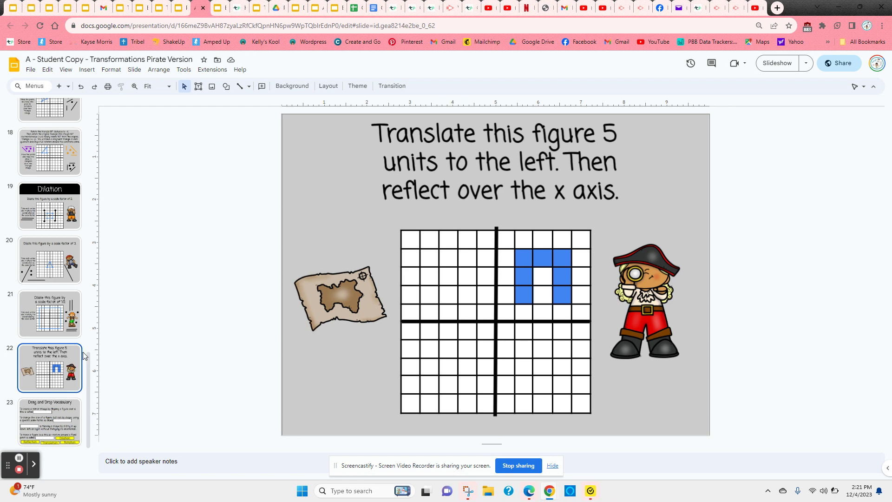
pyautogui.click(73, 404)
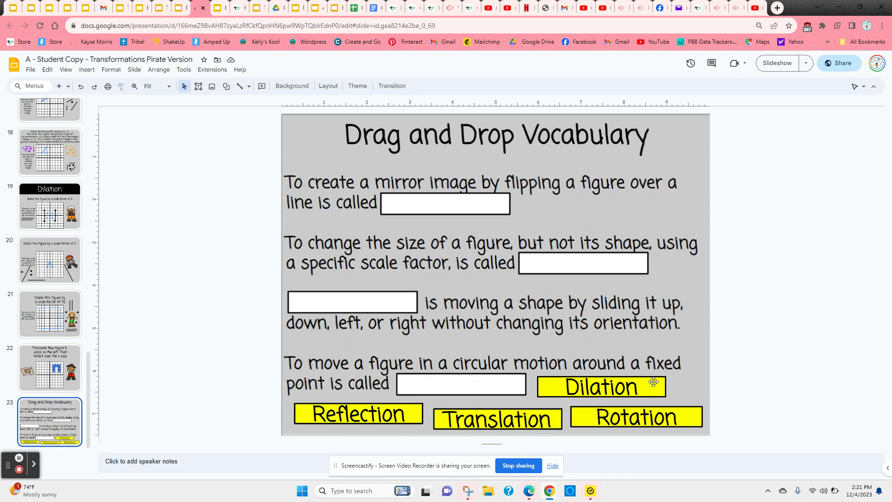
# Step: Try the Dilation tile in the scale-factor blank, put it back, and reopen the Transformations title slide
pyautogui.moveTo(656, 385); pyautogui.dragTo(638, 261)
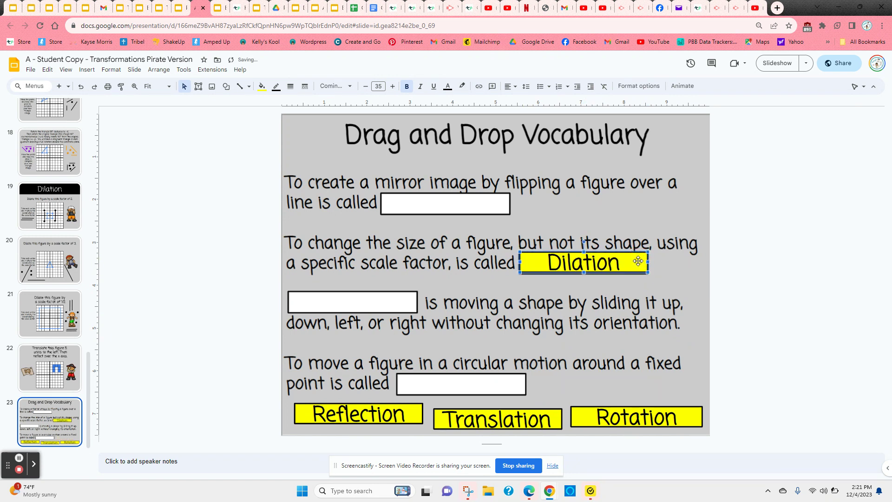
pyautogui.click(654, 385)
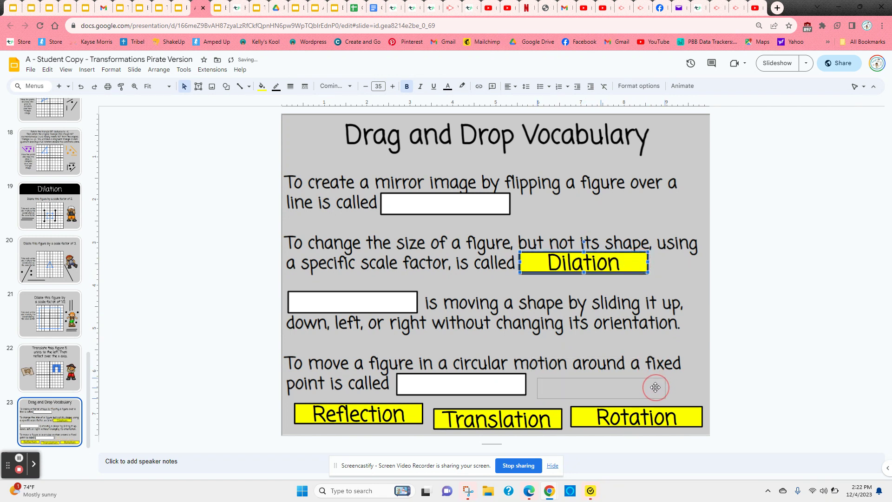
pyautogui.moveTo(654, 387); pyautogui.dragTo(654, 388)
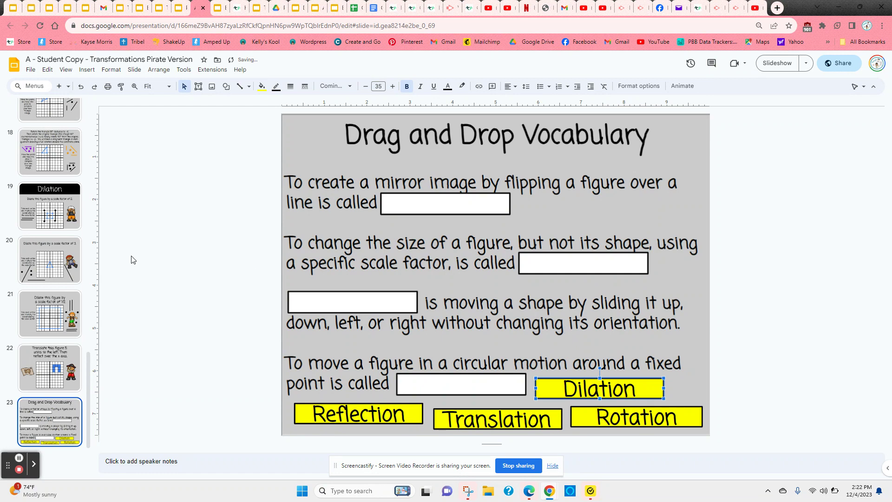
pyautogui.scroll(15, 52, 229)
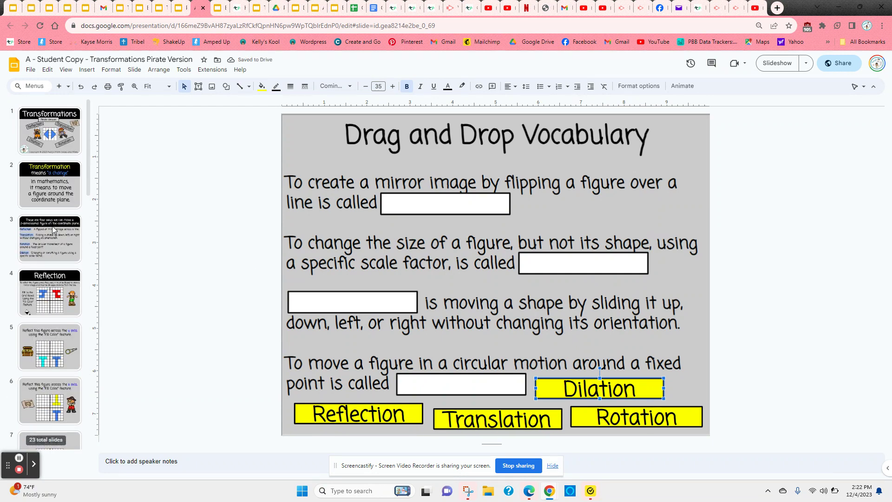
pyautogui.click(49, 148)
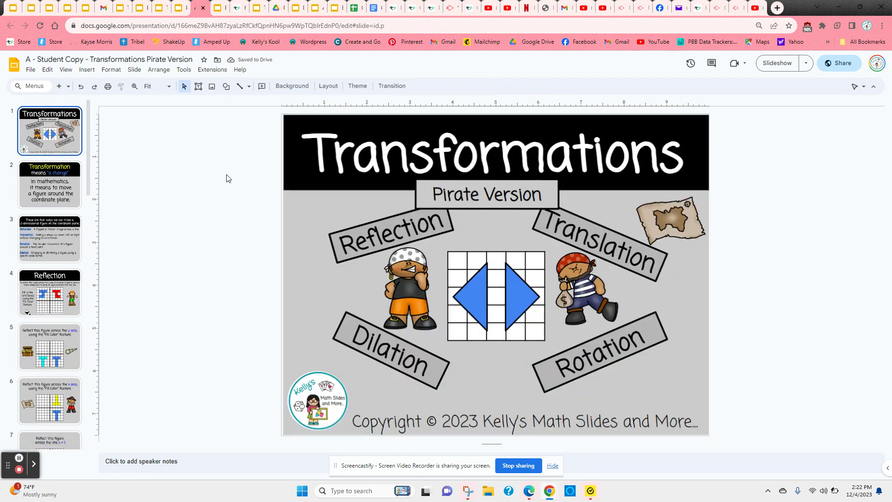